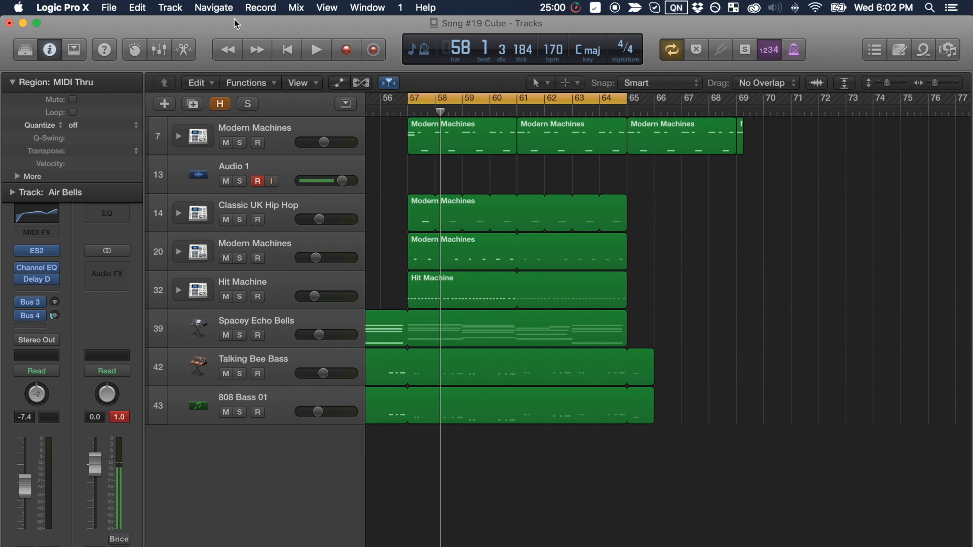
Step: Show the Stereo Out output track and insert a stereo Single Band EQ on it, with its window clear of the channel strip
click(170, 8)
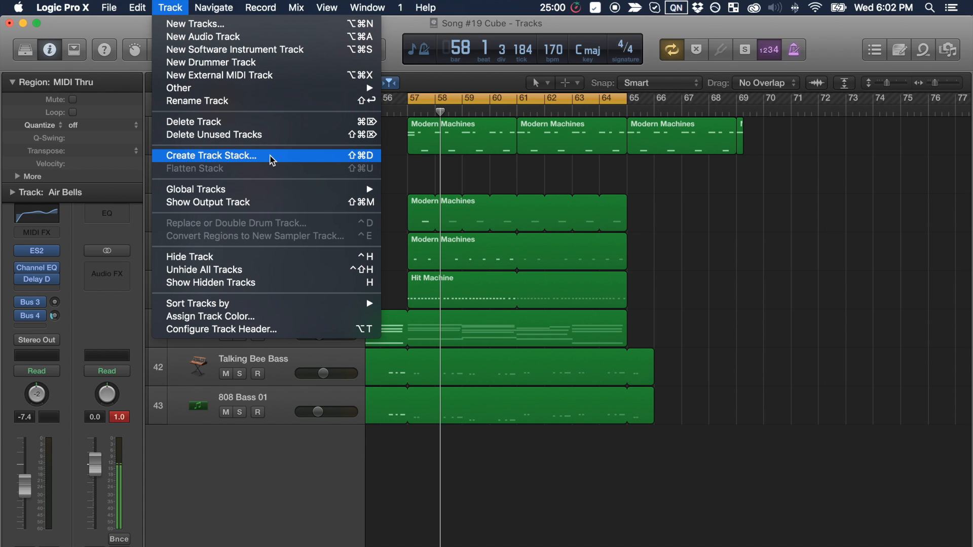
click(291, 203)
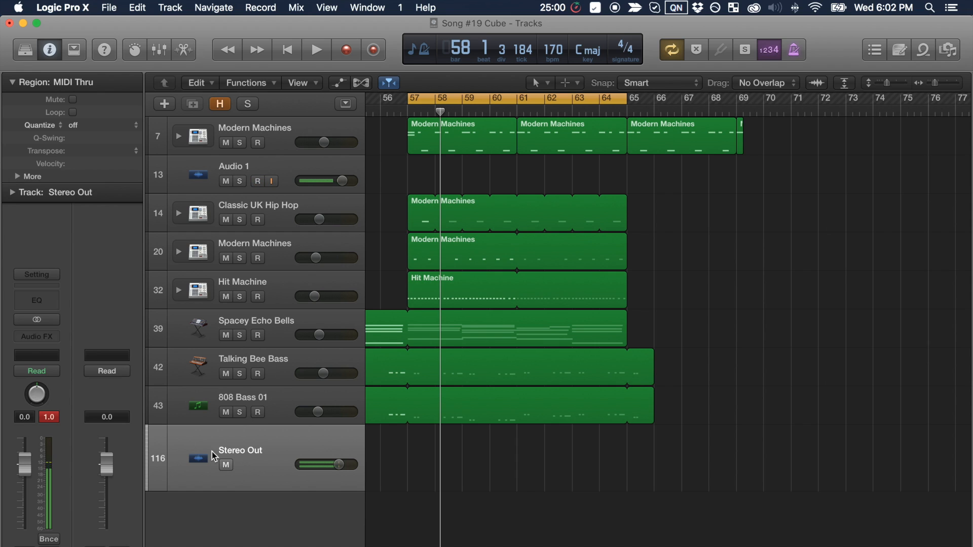
click(20, 355)
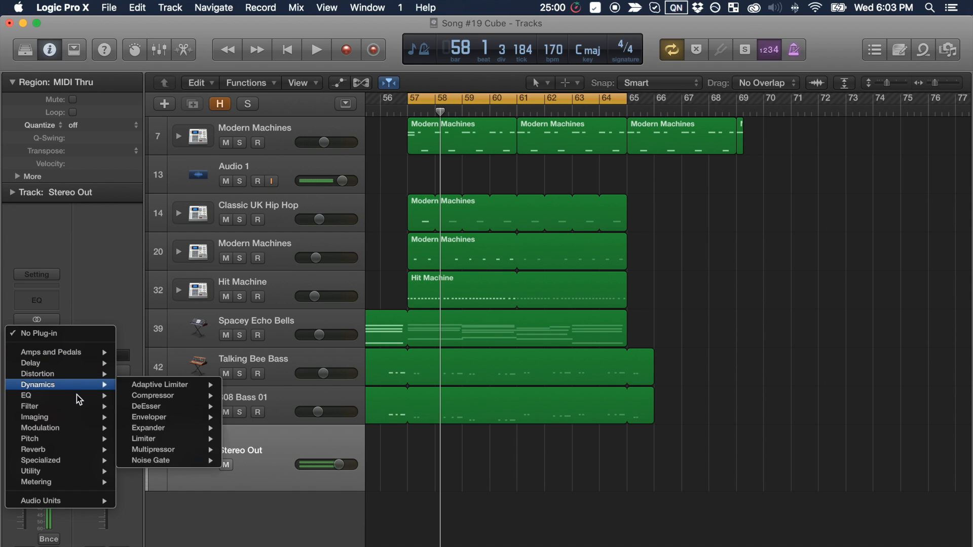
mouse_move(80, 400)
mouse_move(205, 428)
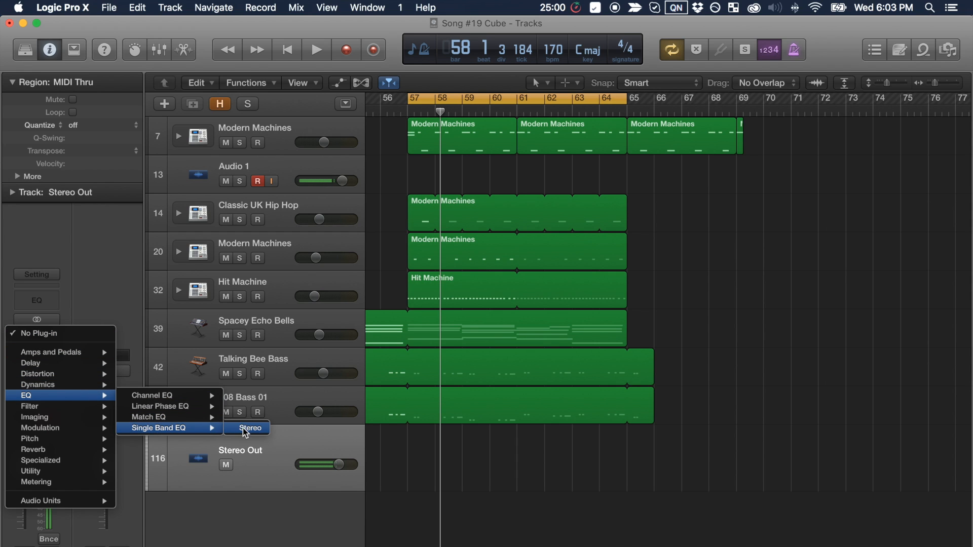
click(245, 430)
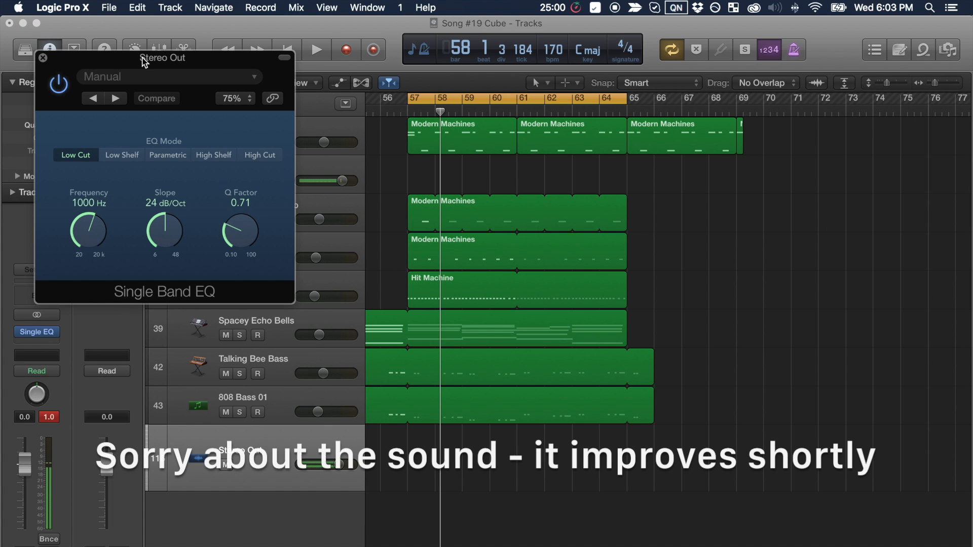
drag(137, 60, 741, 115)
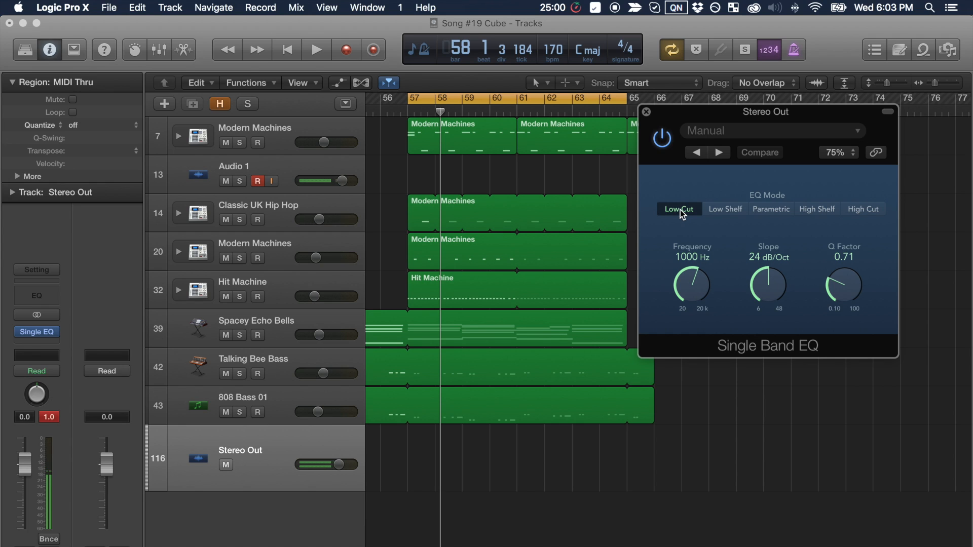
Step: Set the Low Cut frequency of the Single Band EQ to 20 Hz and audition the looped section
drag(689, 295, 707, 471)
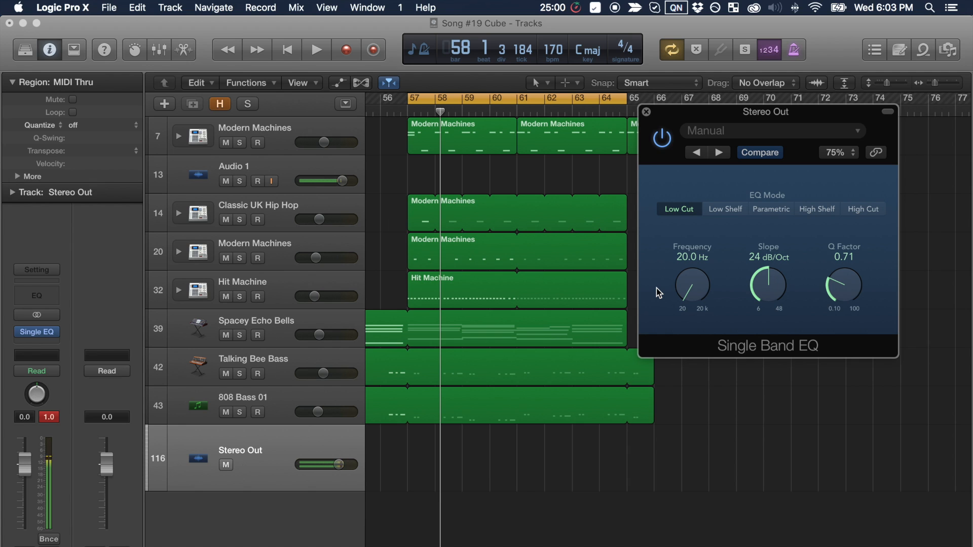
key(space)
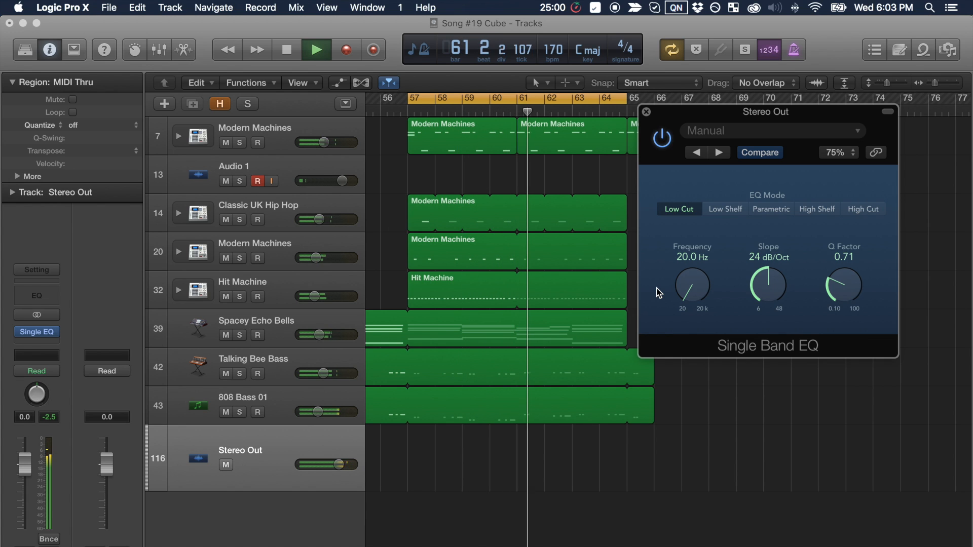
key(space)
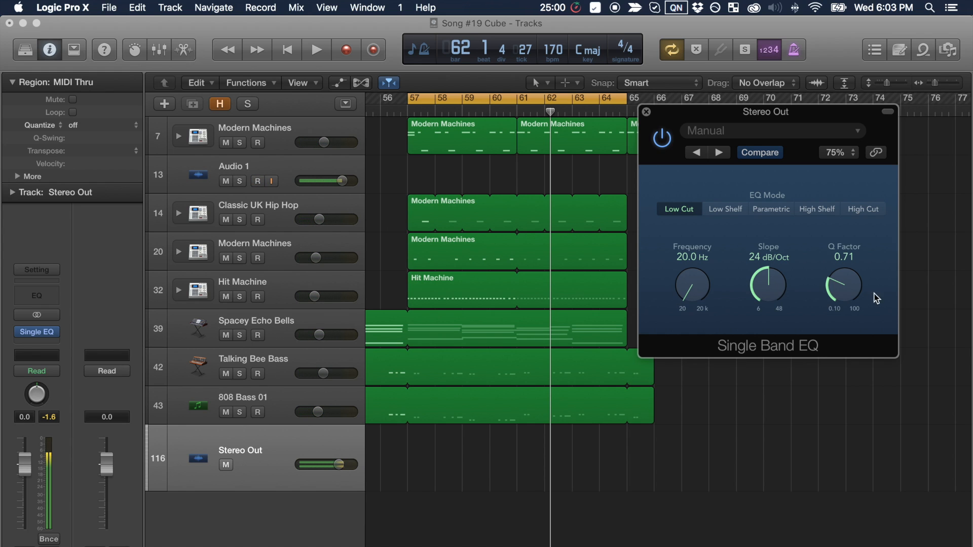
Step: Sweep the Low Cut frequency up and back down to 20 Hz, first with playback stopped and again while the loop plays
drag(692, 286, 703, 96)
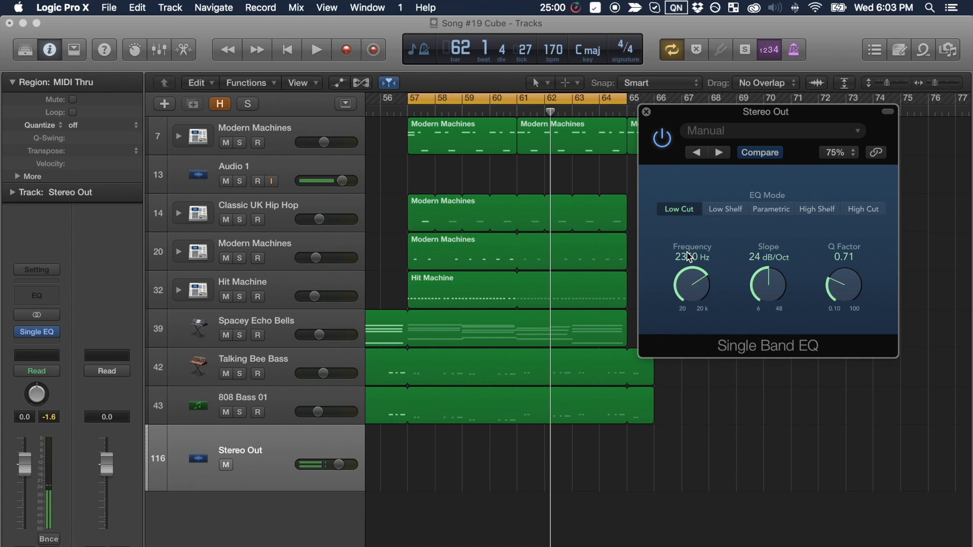
drag(693, 282, 724, 484)
drag(704, 292, 719, 536)
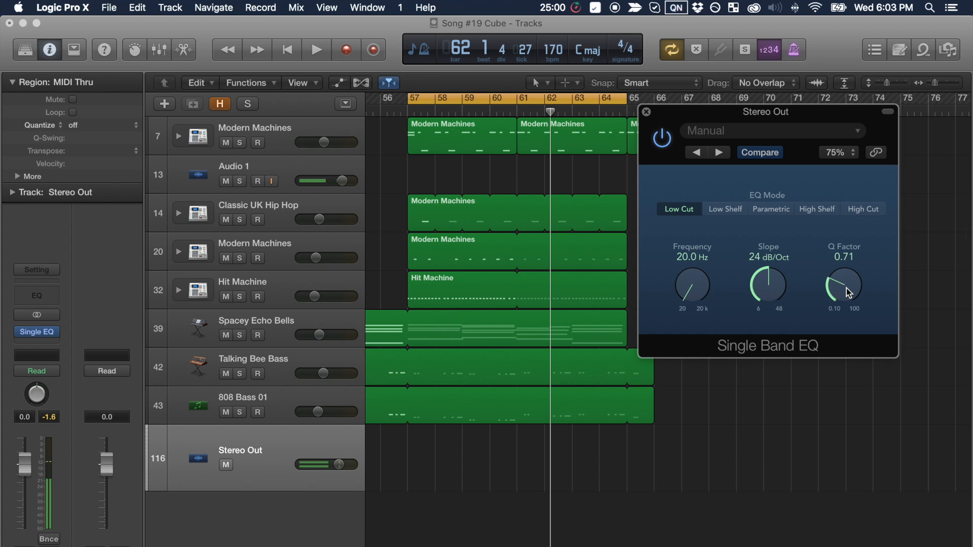
key(space)
drag(692, 286, 754, 543)
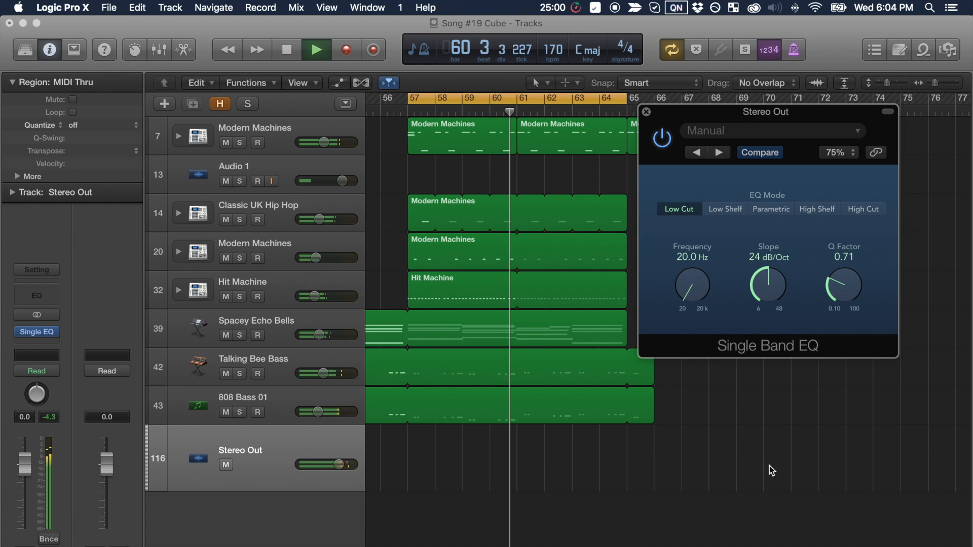
Step: Audition frequency sweeps with the Q Factor at 7.30 and at 2.60, returning the frequency to 20 Hz and stopping playback
drag(850, 299, 843, 195)
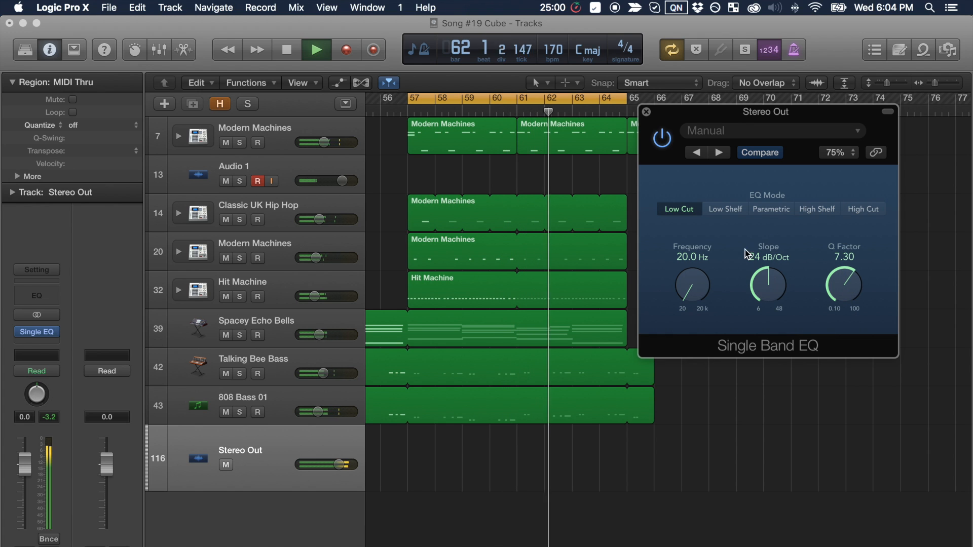
drag(705, 289, 743, 527)
drag(844, 287, 845, 341)
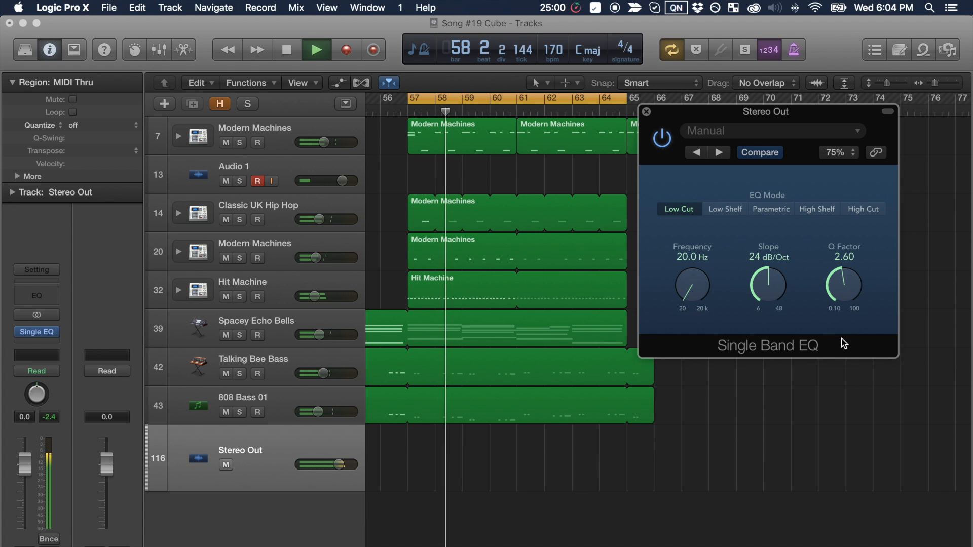
drag(702, 290, 719, 352)
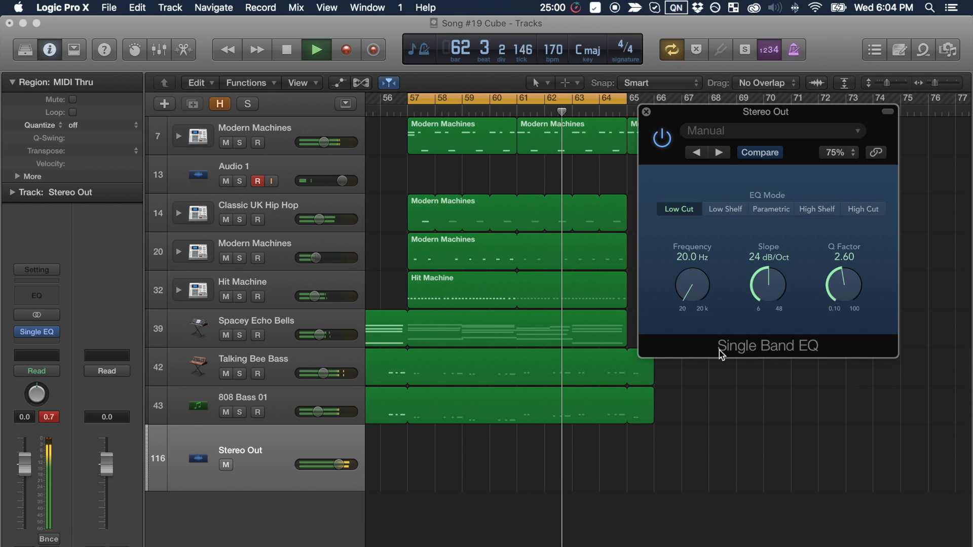
key(space)
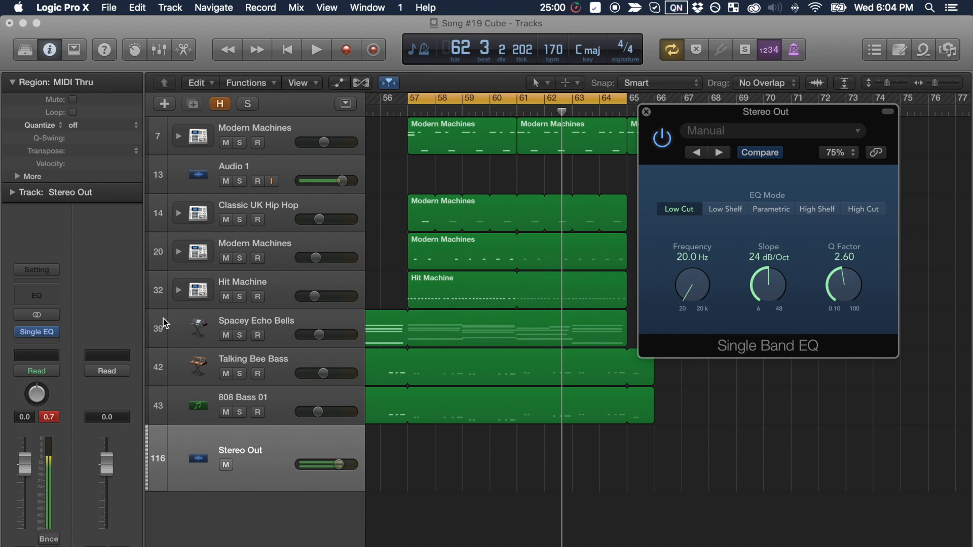
Step: Set the Stereo Out automation mode to Touch and the EQ's Q Factor to 1.60
click(44, 376)
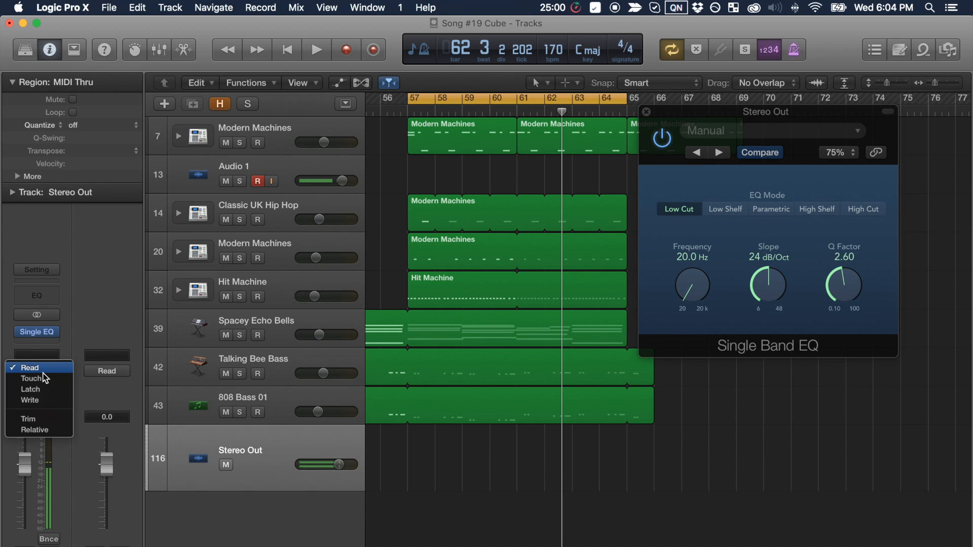
click(46, 376)
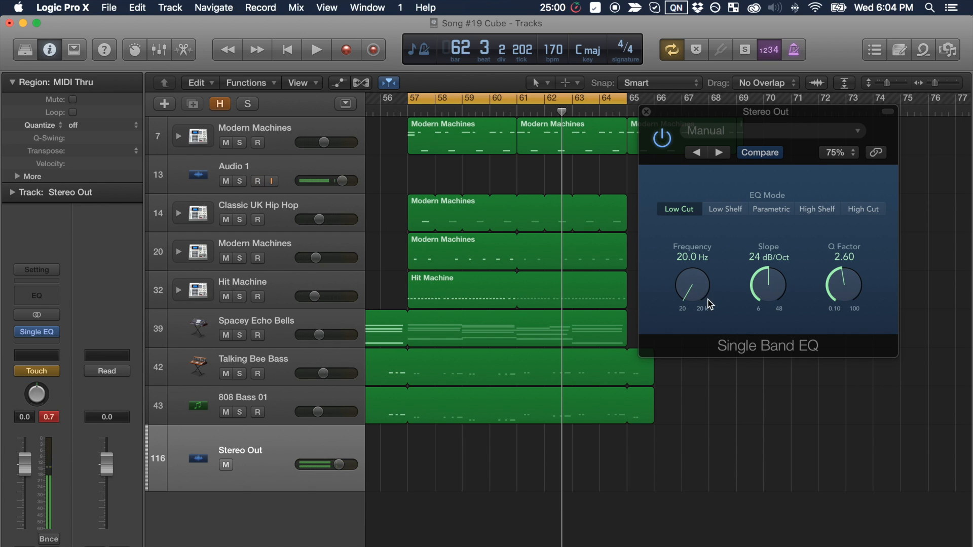
drag(843, 276, 847, 298)
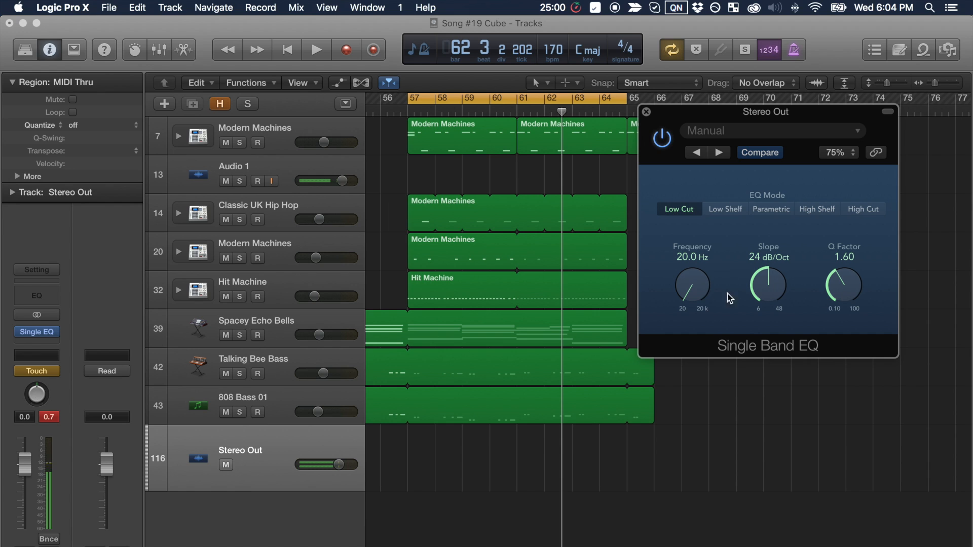
Step: Record a Low Cut frequency sweep during playback, rising to about 1300 Hz near bar 61 and dropping back to 20 Hz
key(space)
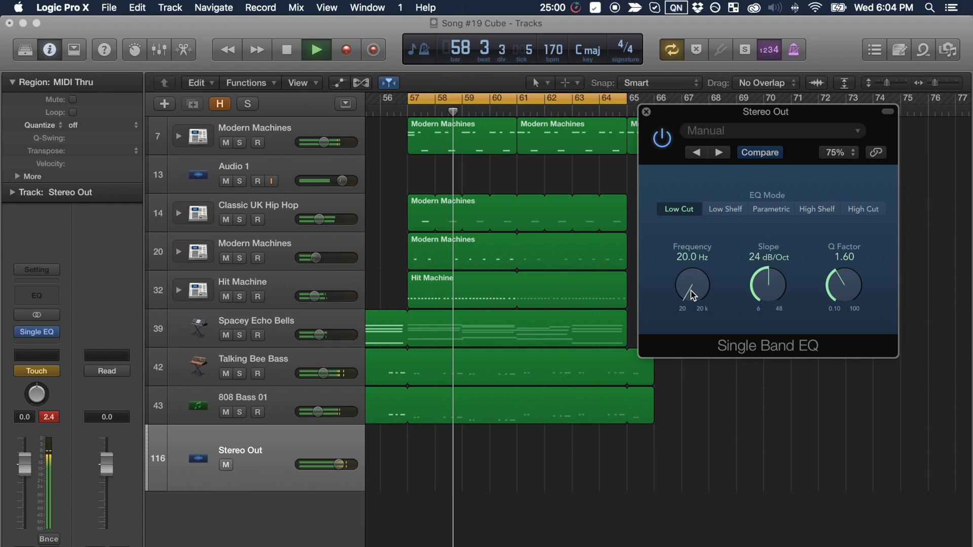
drag(693, 296, 758, 489)
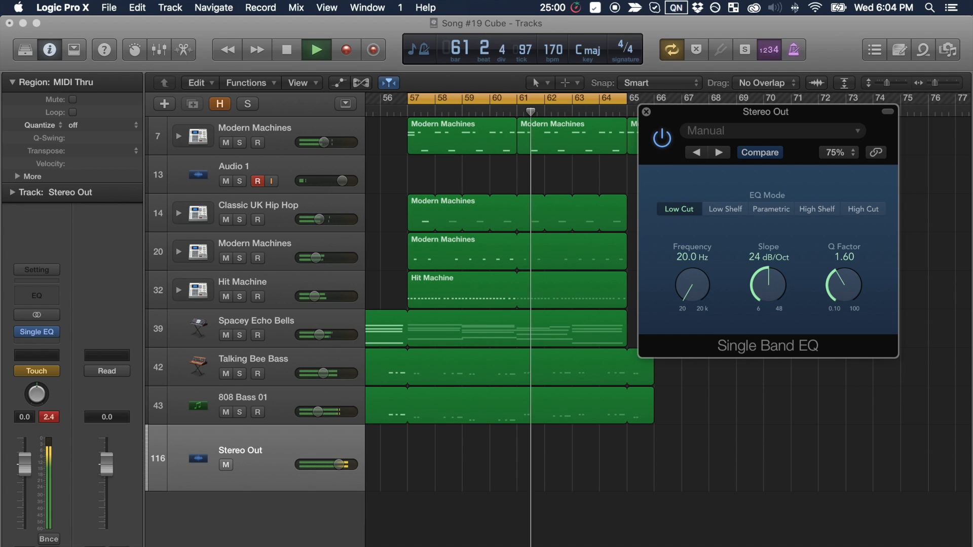
key(space)
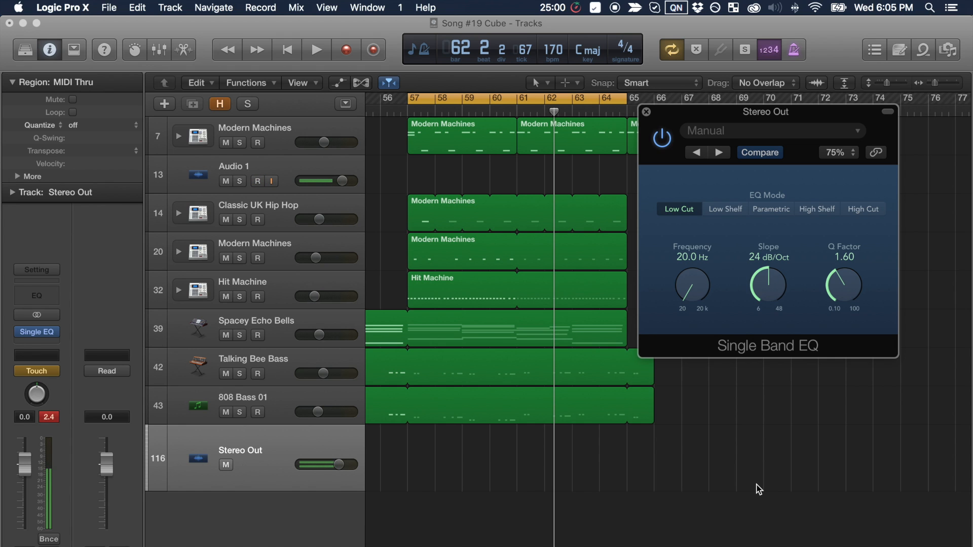
Step: Show track automation and display the Single EQ Frequency parameter on the Stereo Out track
key(a)
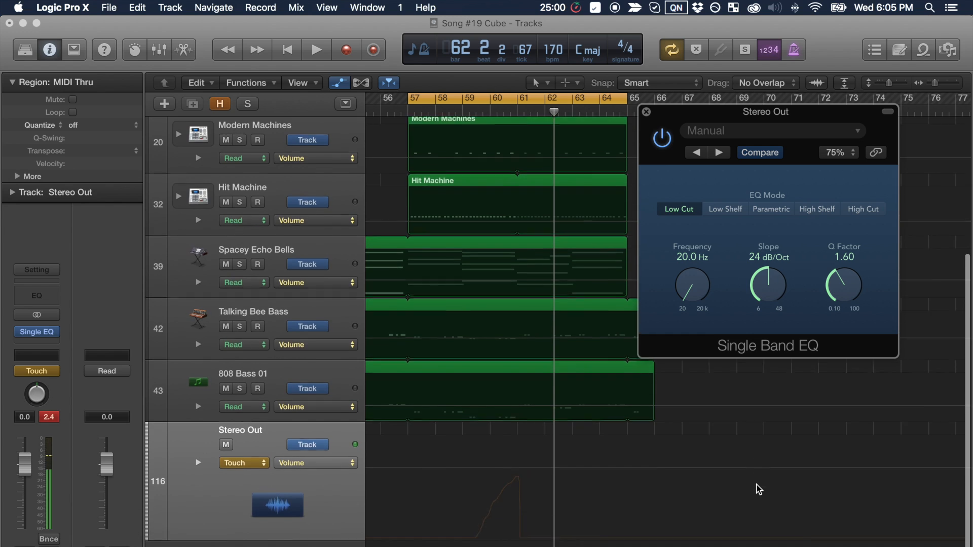
click(319, 465)
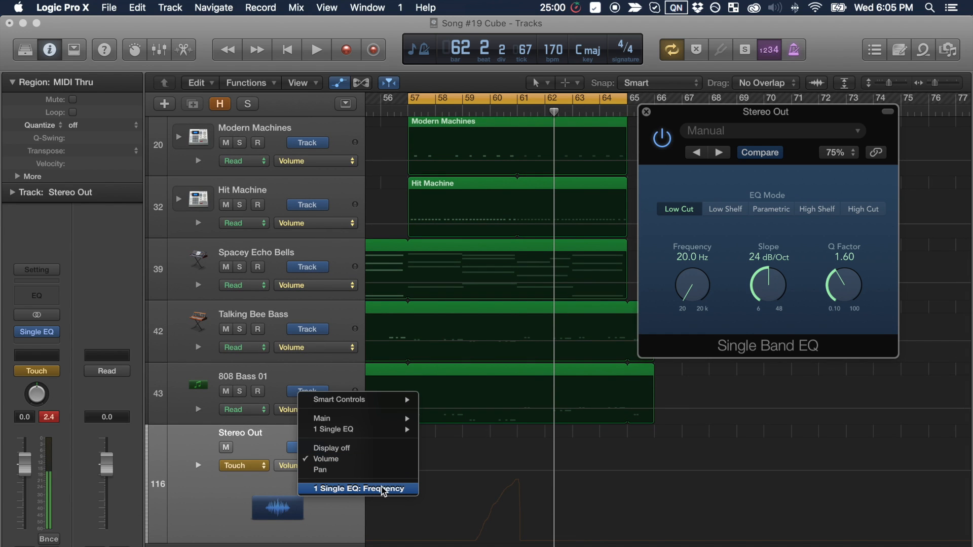
click(403, 490)
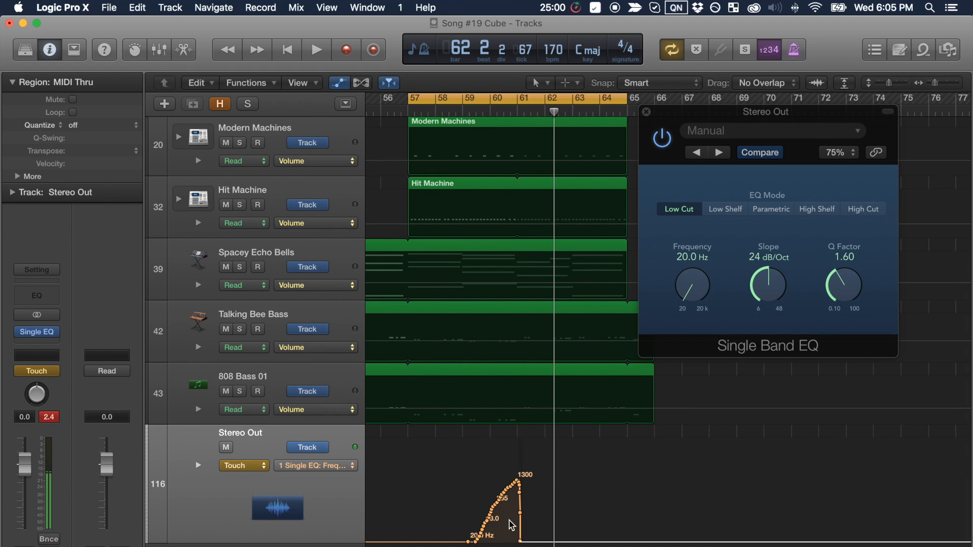
Step: Play back the recorded frequency sweep and delete its automation points from the Stereo Out track
key(space)
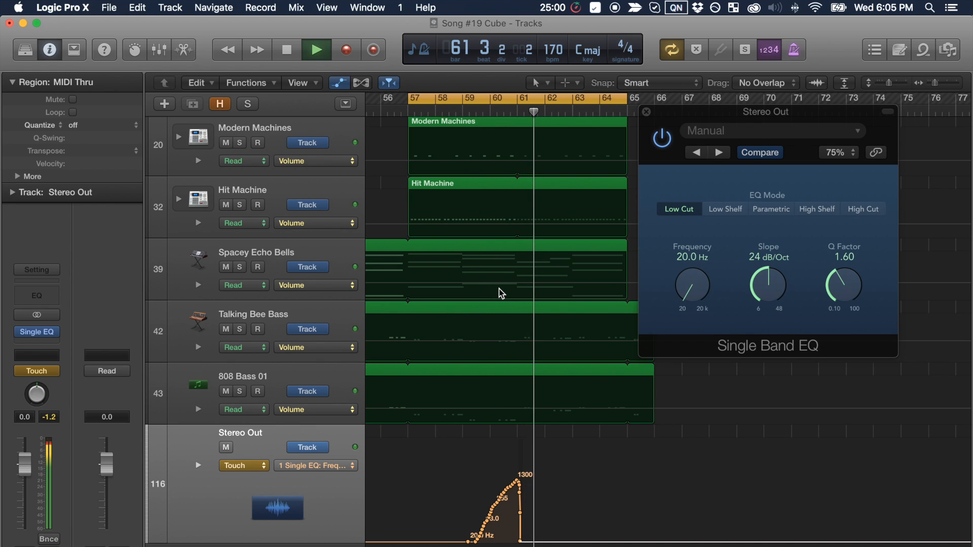
key(space)
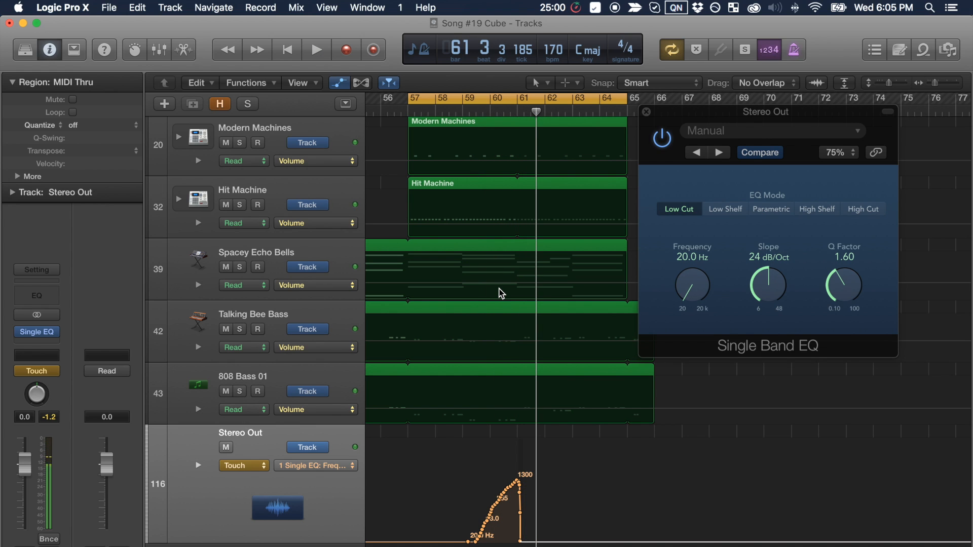
drag(541, 469, 446, 545)
key(Delete)
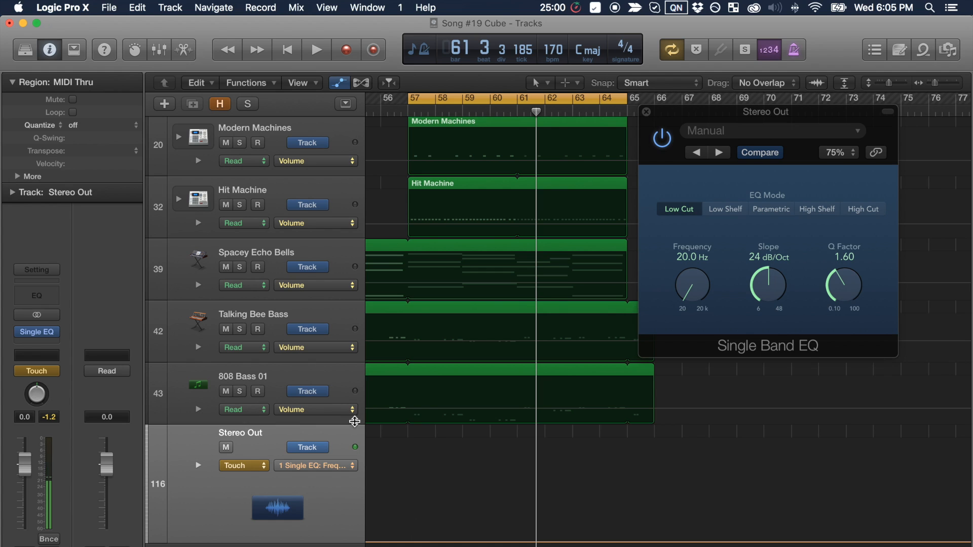
Step: Draw a Single EQ Frequency automation ramp from 20 Hz at bar 57 to 870 Hz just past bar 60, and remove its points
click(343, 464)
mouse_move(377, 401)
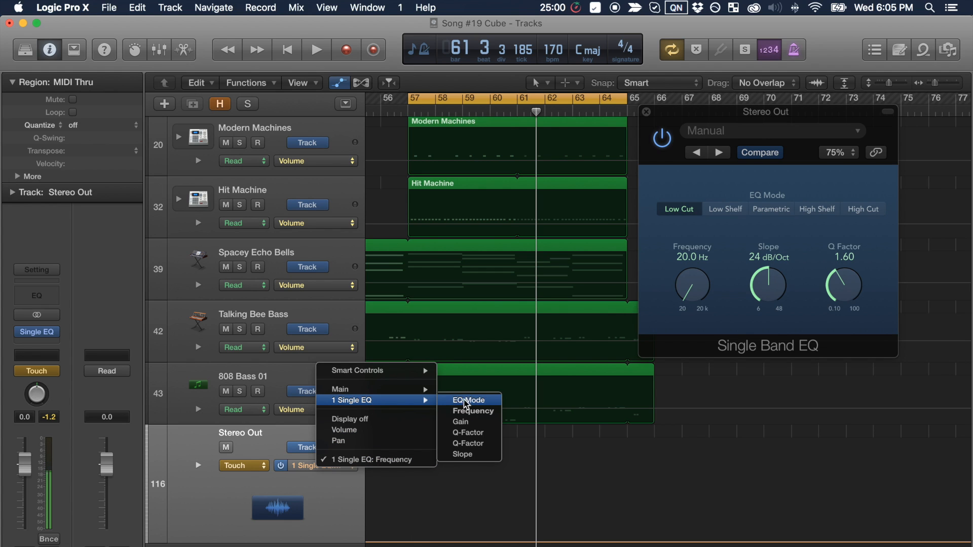
click(472, 410)
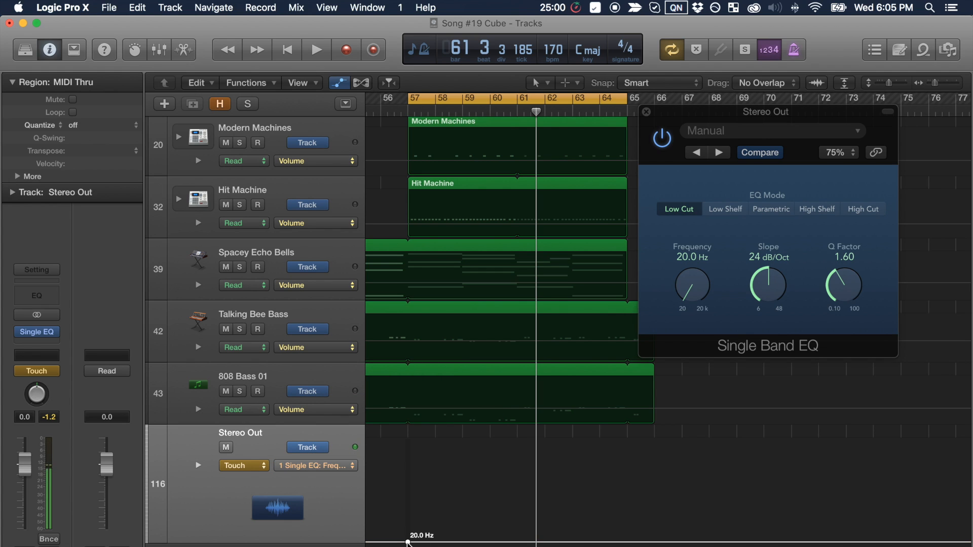
drag(503, 542, 499, 485)
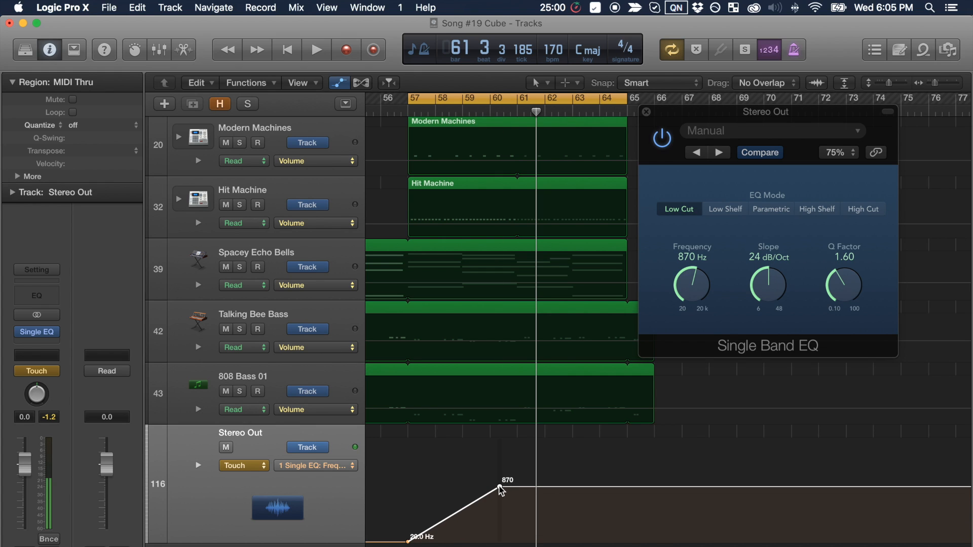
click(500, 487)
click(409, 542)
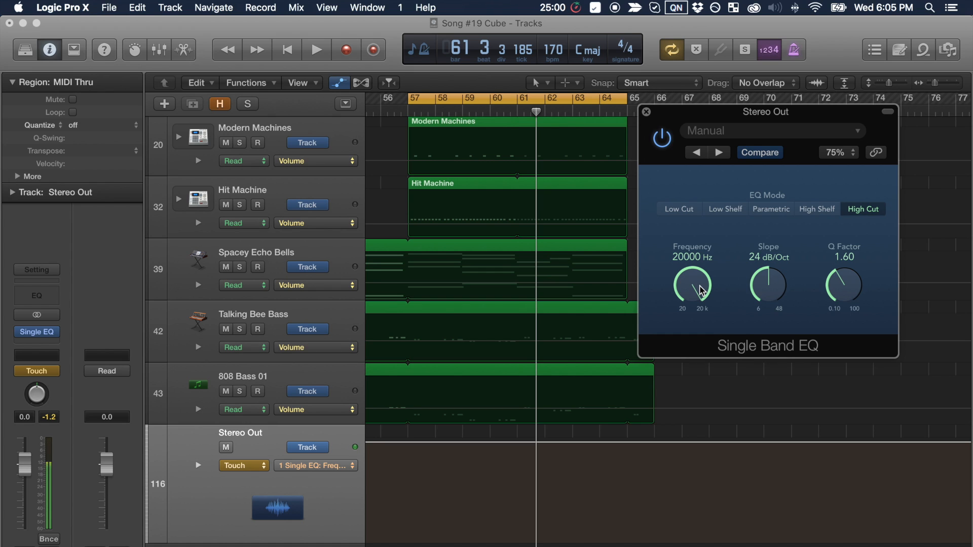
Step: Record High Cut frequency automation over bars 57 to 65 during playback, sweeping down to about 1420 Hz, up to about 11000 Hz and down again
key(space)
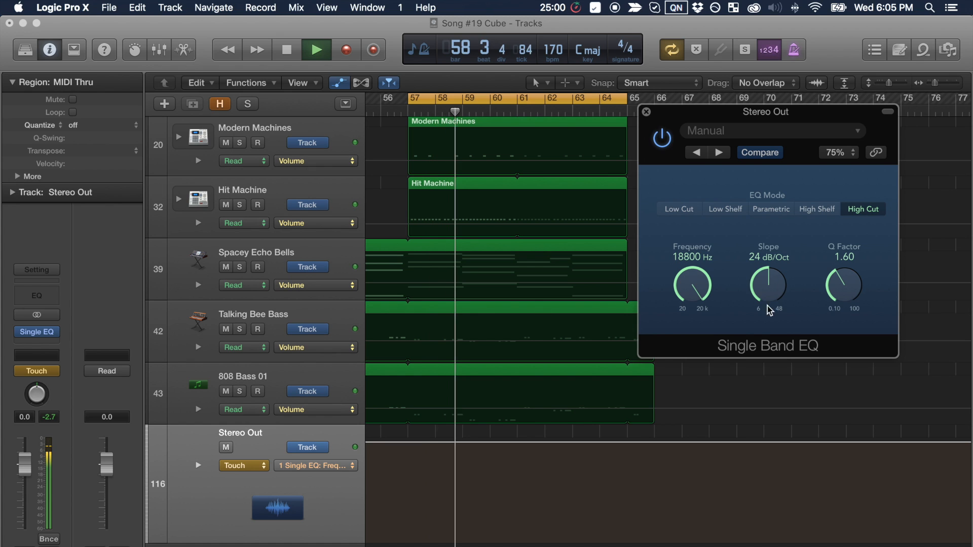
drag(686, 286, 715, 21)
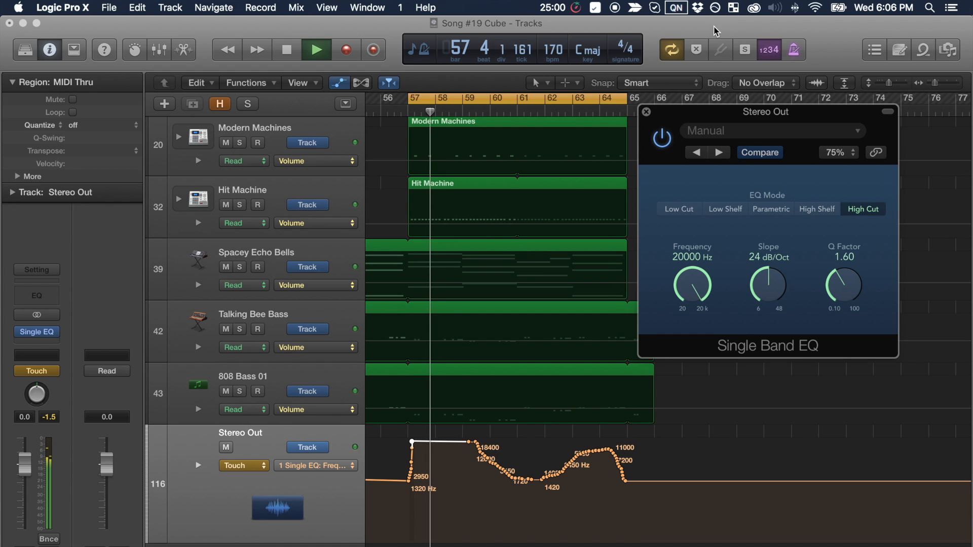
key(space)
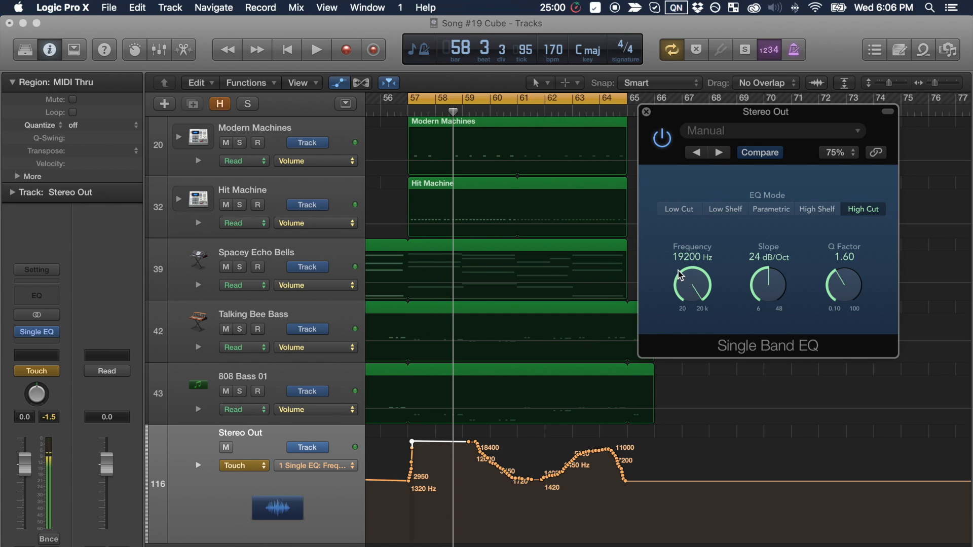